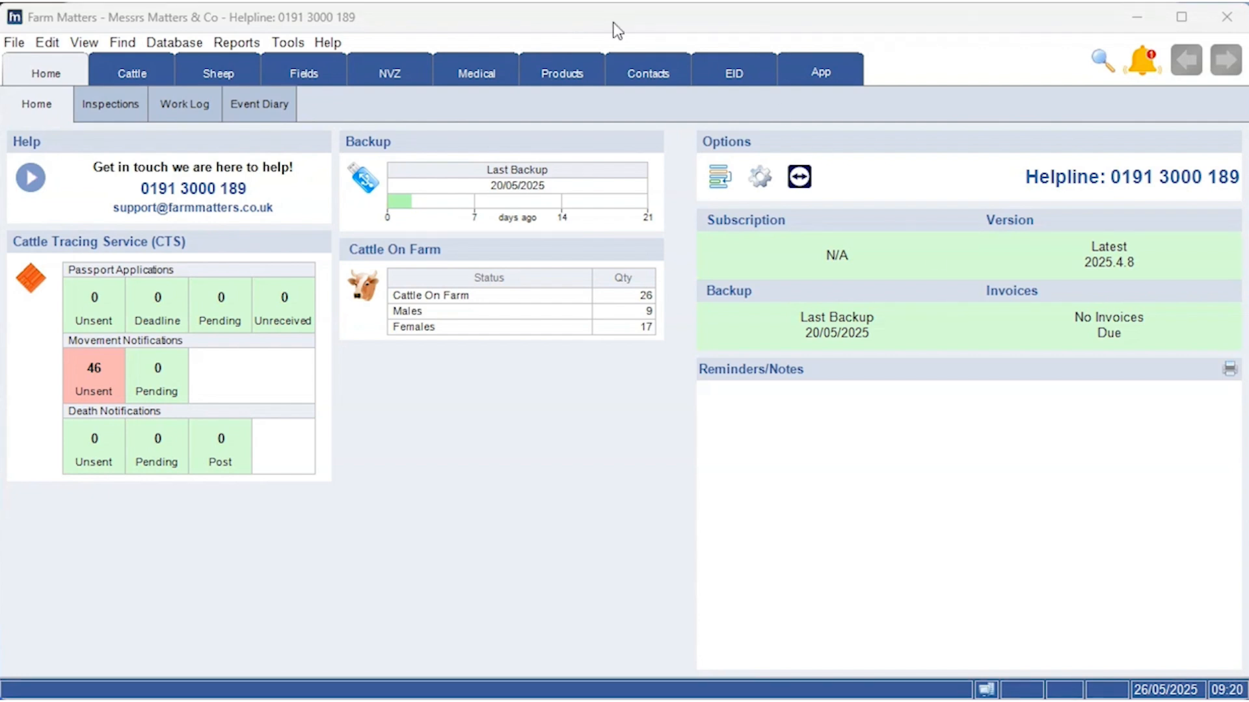
Select the two bull calves in the list of cattle on farm and start a movement event for them
left_click(131, 70)
left_click(106, 110)
left_click(106, 112)
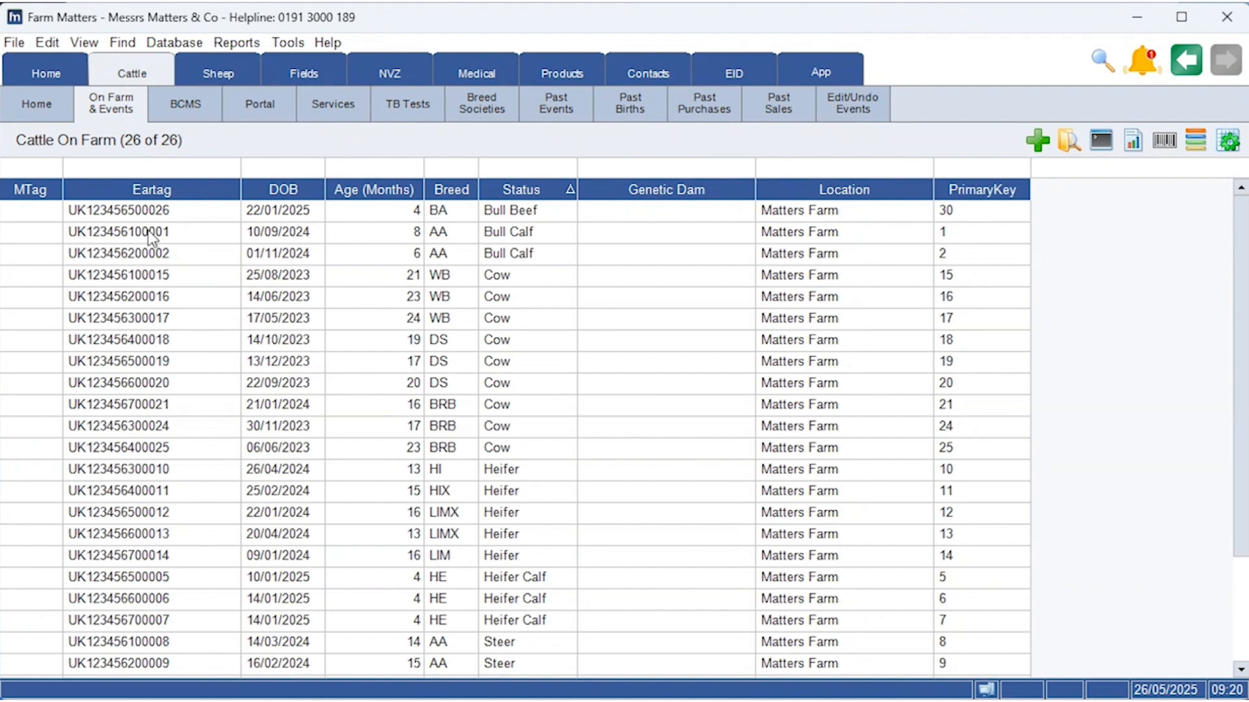
left_click_drag(185, 240, 186, 251)
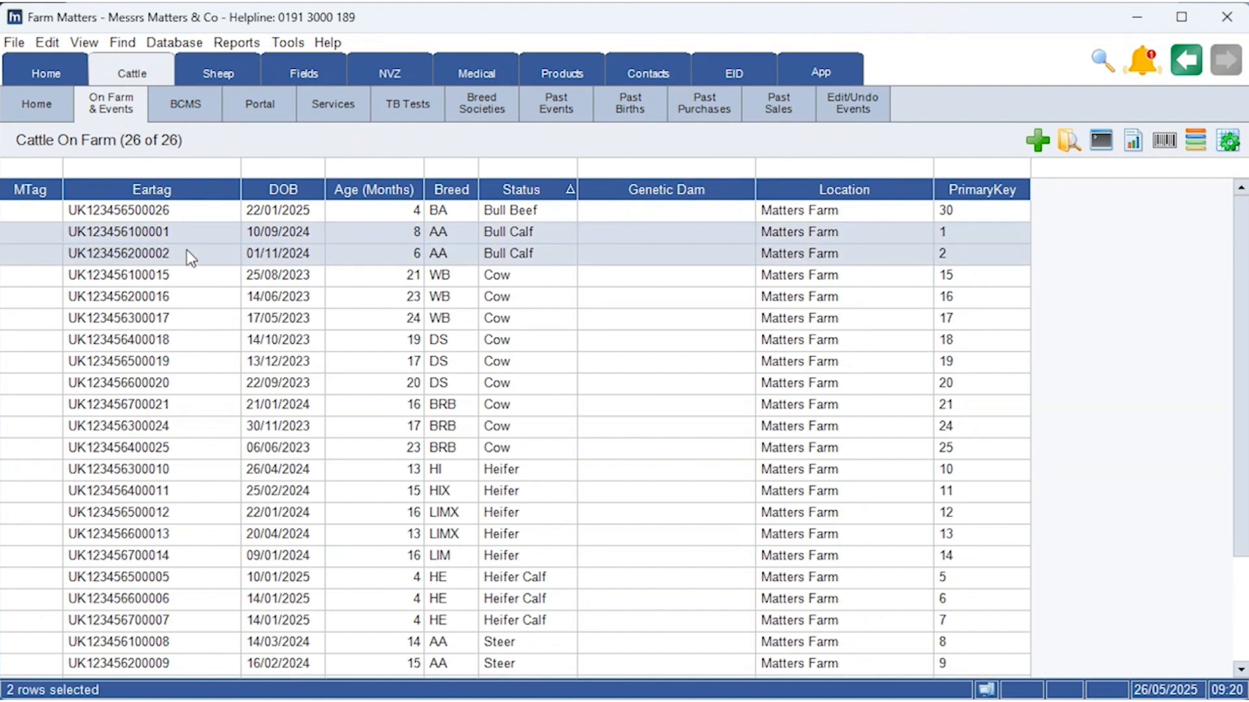
right_click(174, 246)
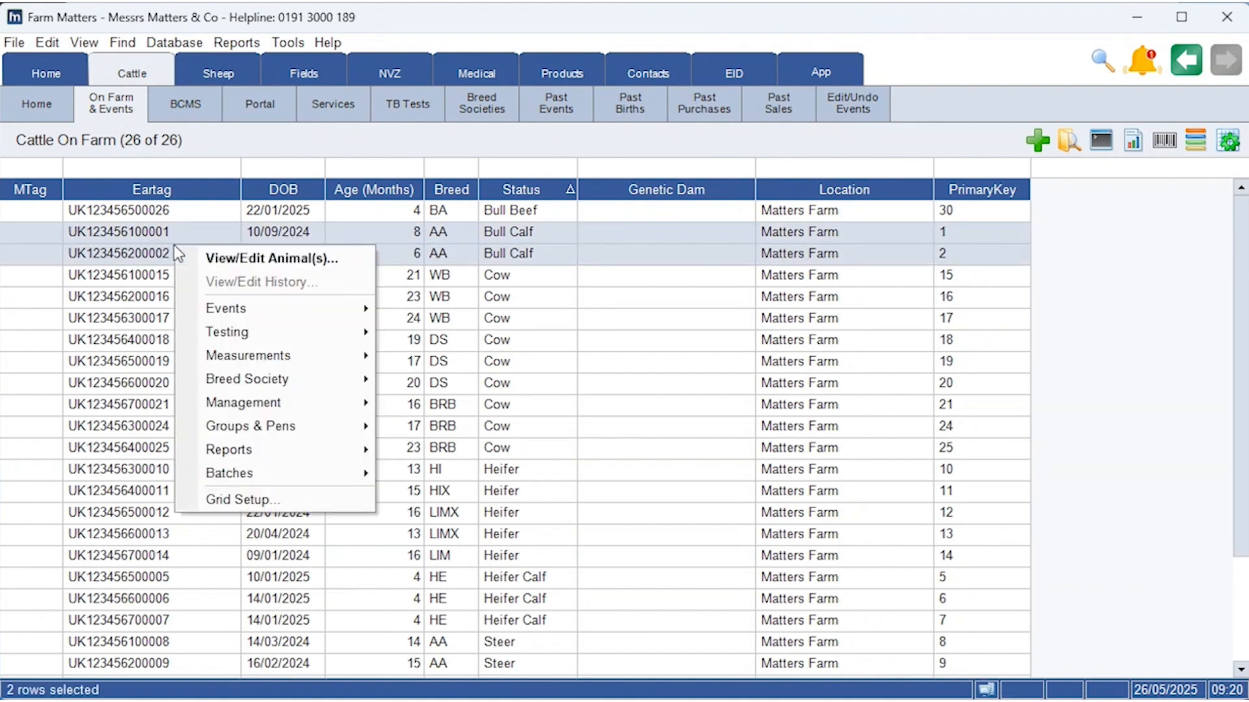
mouse_move(306, 308)
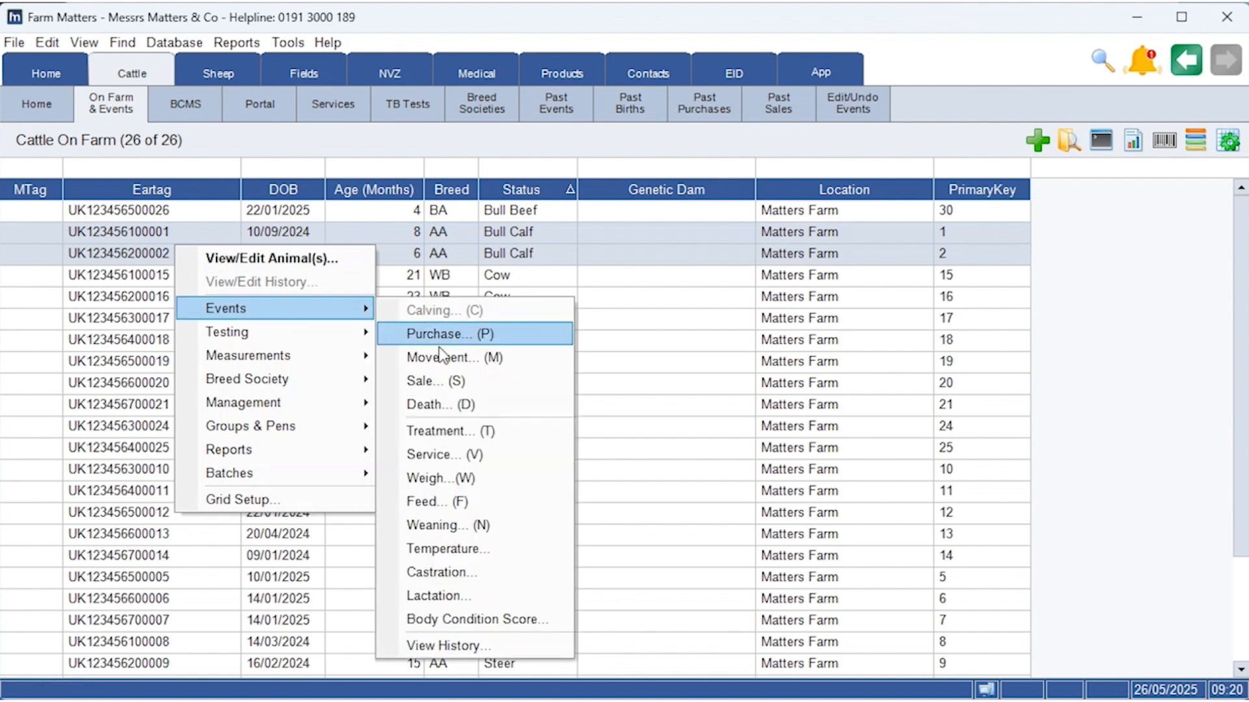
left_click(505, 370)
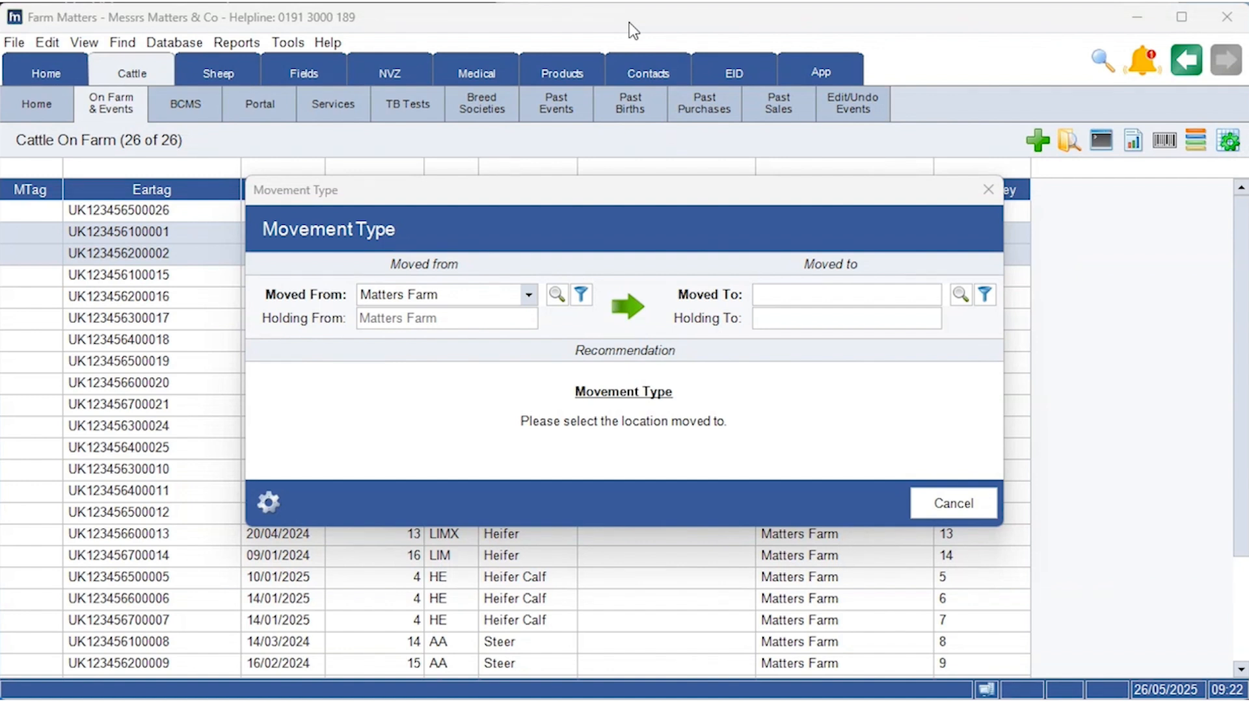
Keep Matters Farm as the location moved from and choose Cleadon Farm as the location moved to
left_click(521, 298)
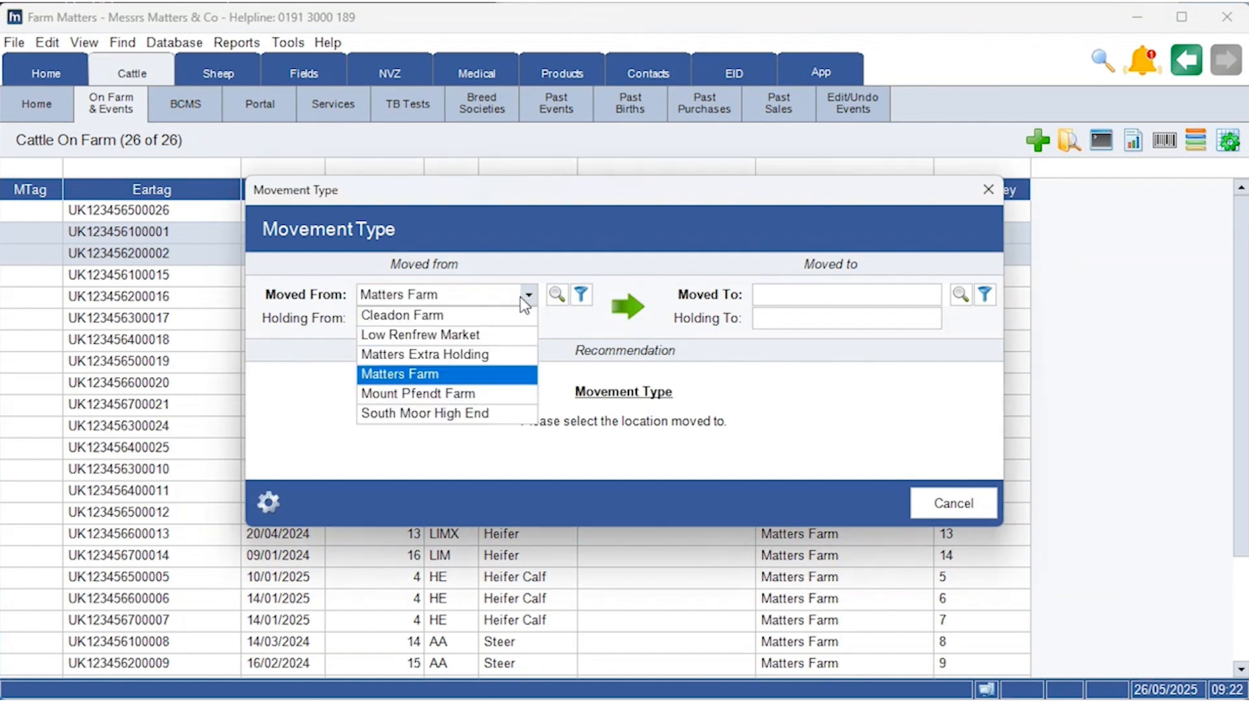
left_click(519, 300)
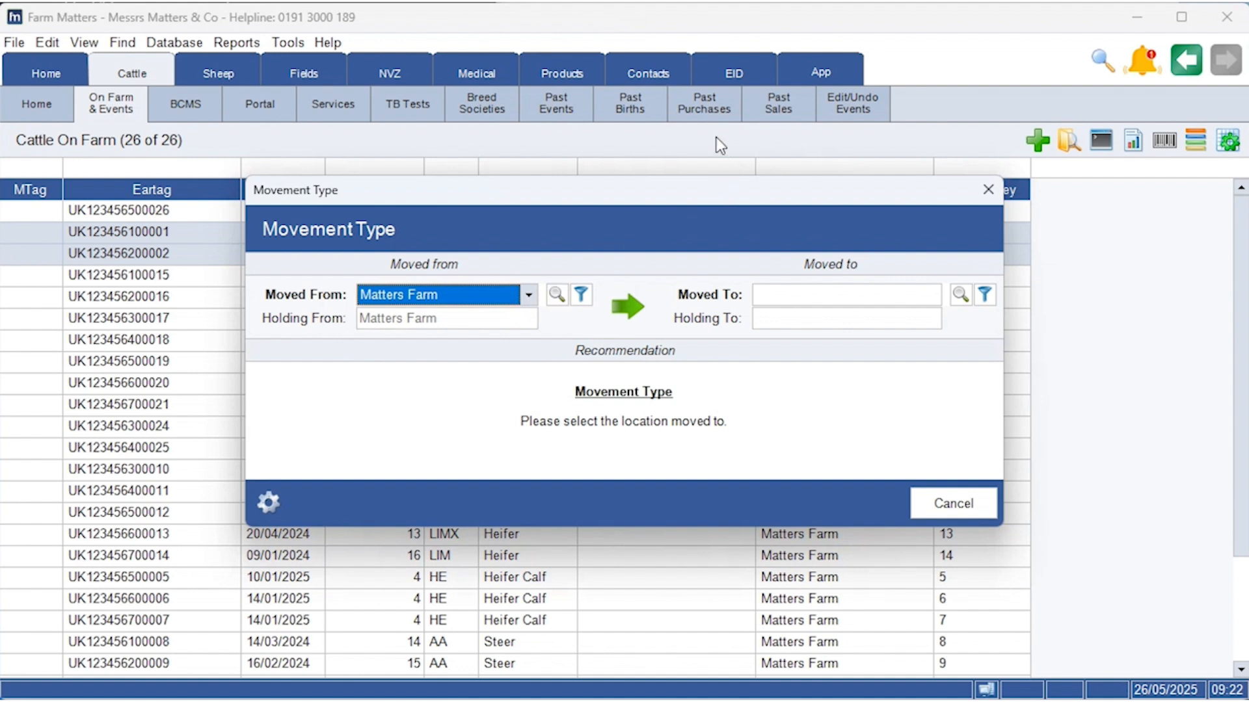
left_click(837, 300)
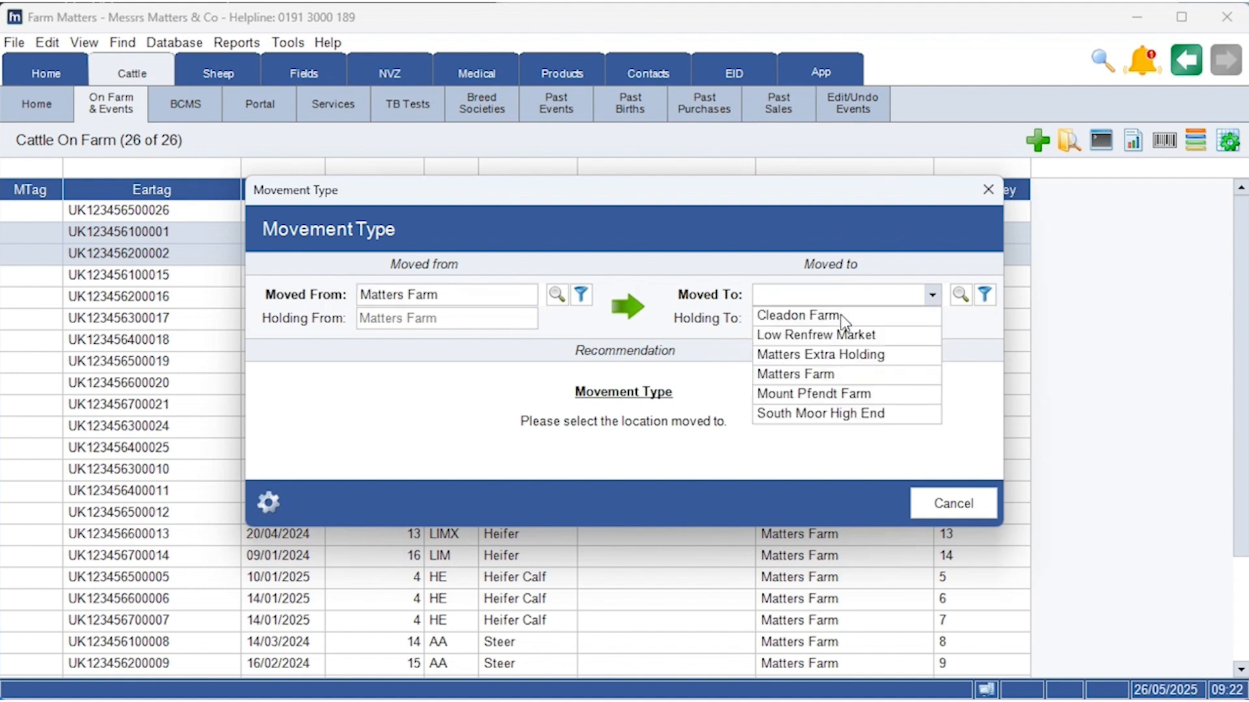
left_click(840, 315)
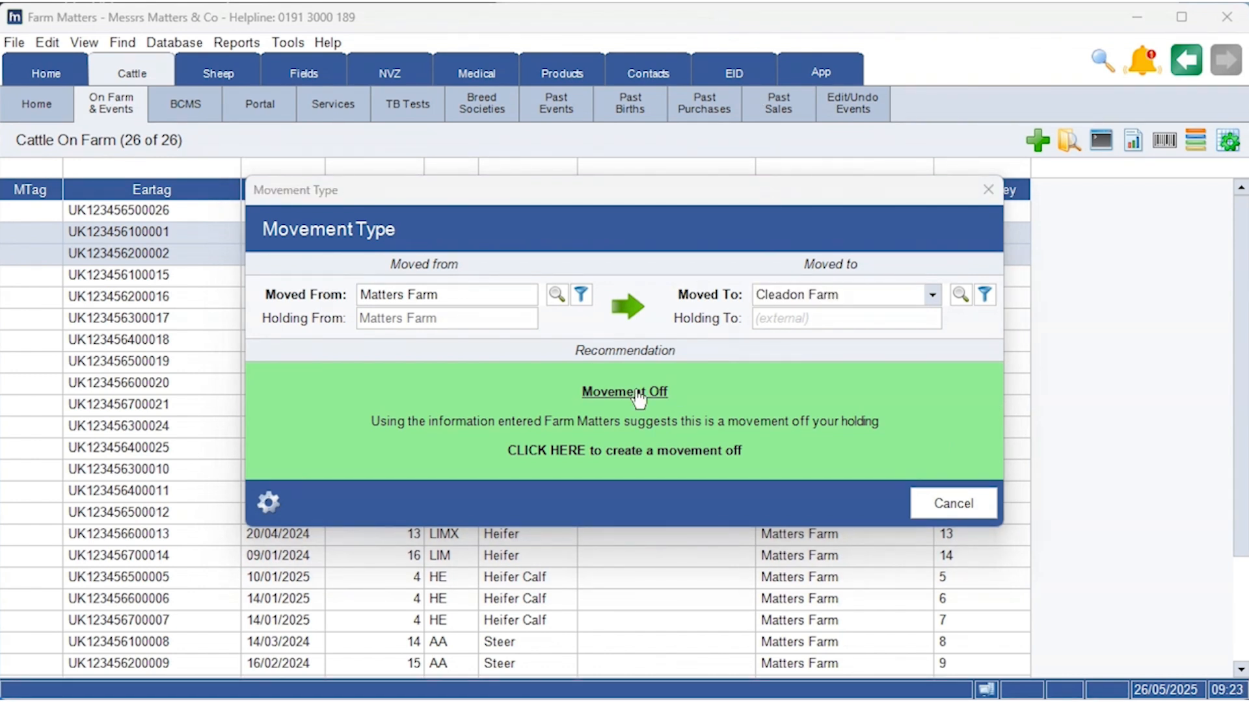
Try the reverse movement, from Cleadon Farm to Matters Farm, to check the recommended movement type
left_click(516, 289)
left_click(458, 315)
left_click(862, 294)
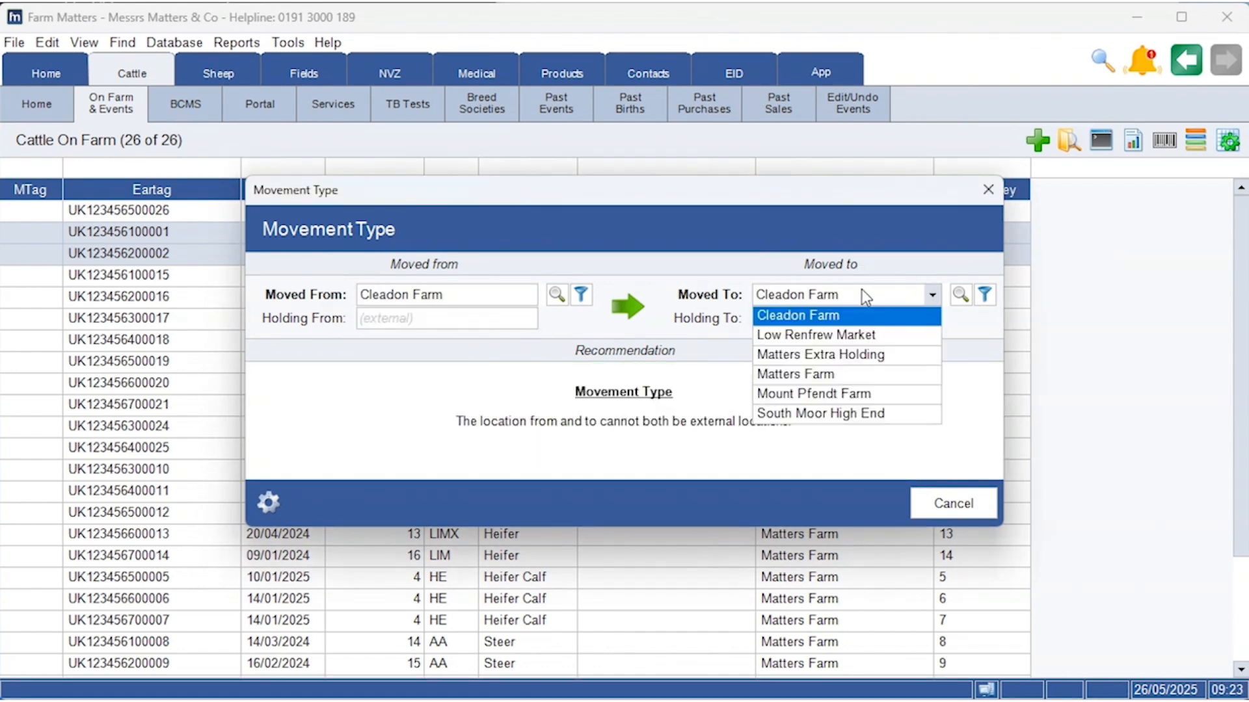
left_click(876, 376)
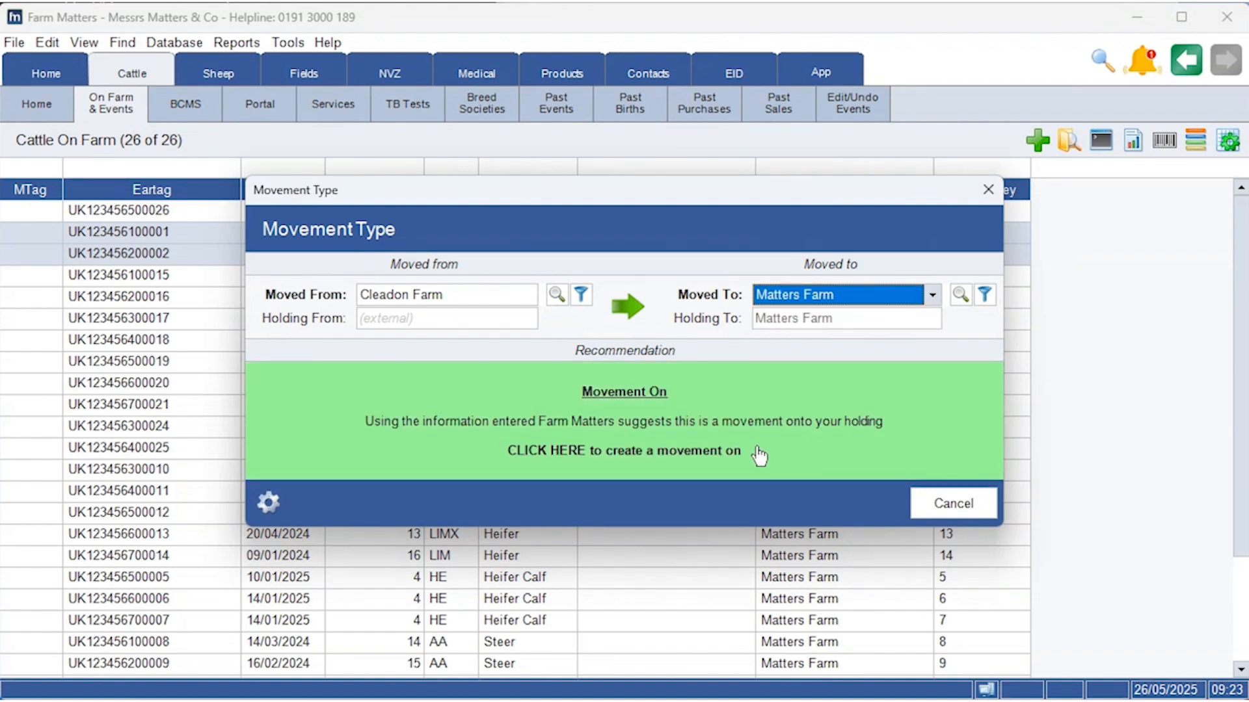
Try a movement from Matters Farm to Matters Extra Holding to check the recommended movement type
left_click(502, 293)
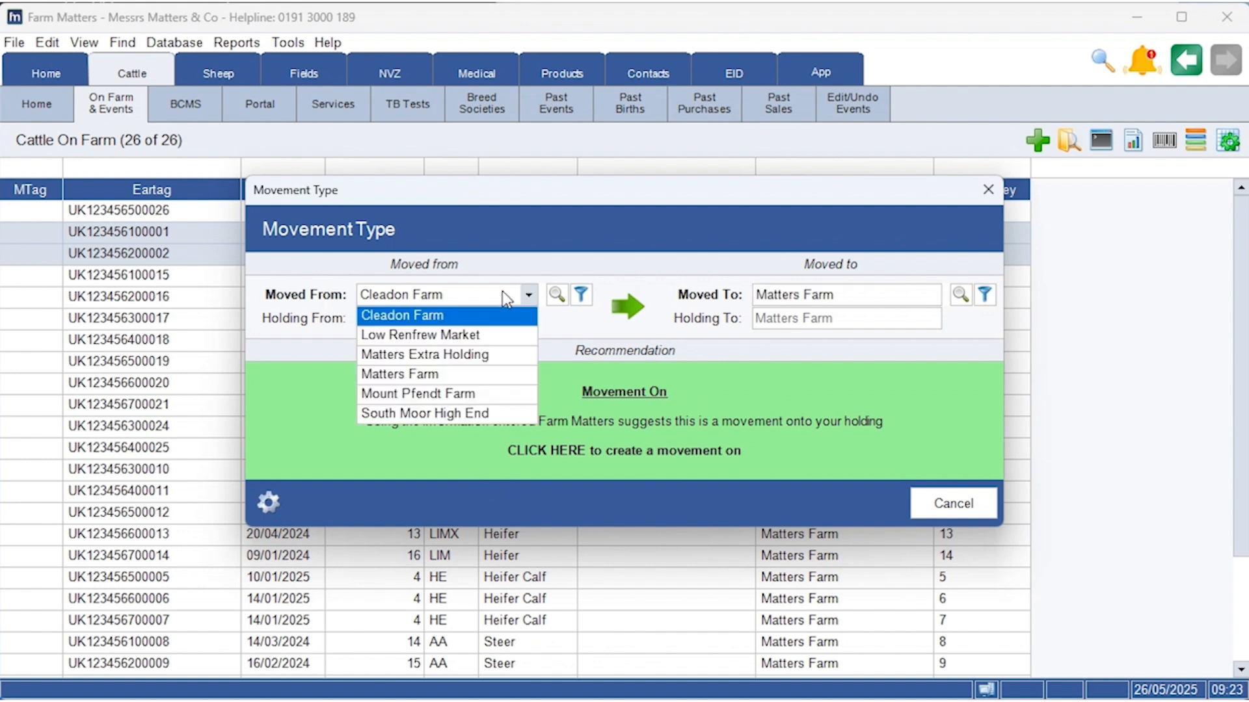
left_click(471, 372)
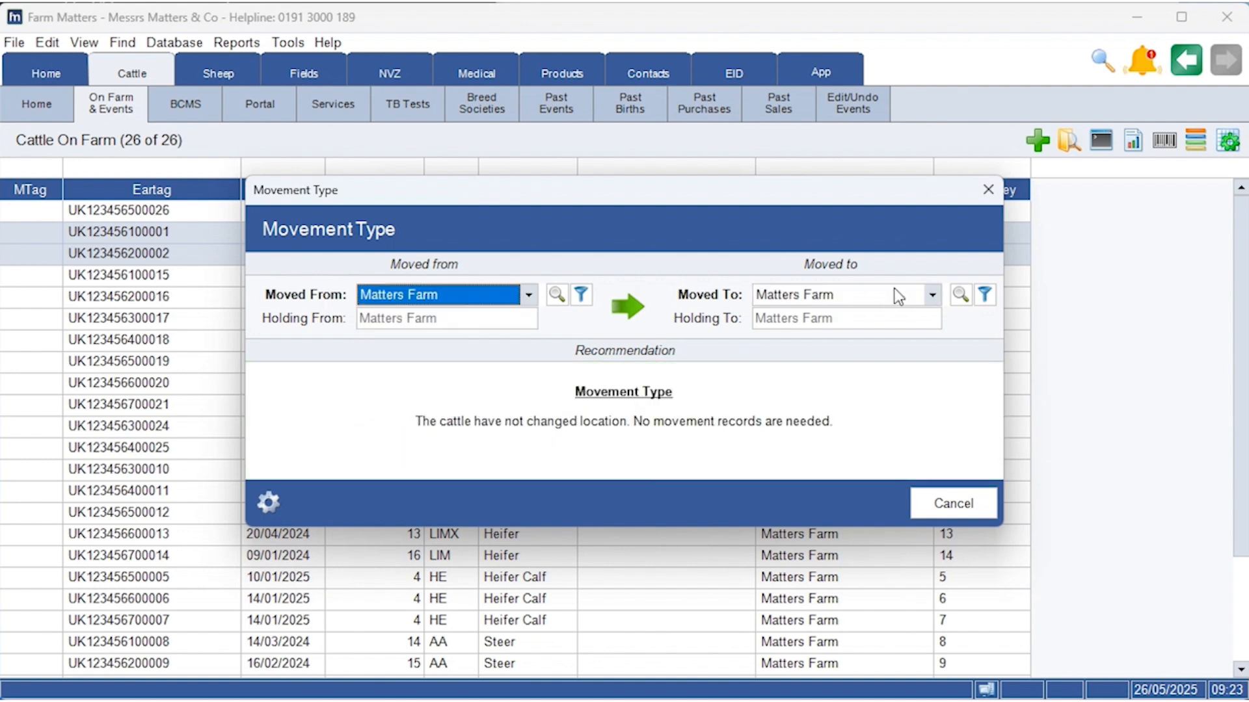
left_click(888, 294)
left_click(877, 355)
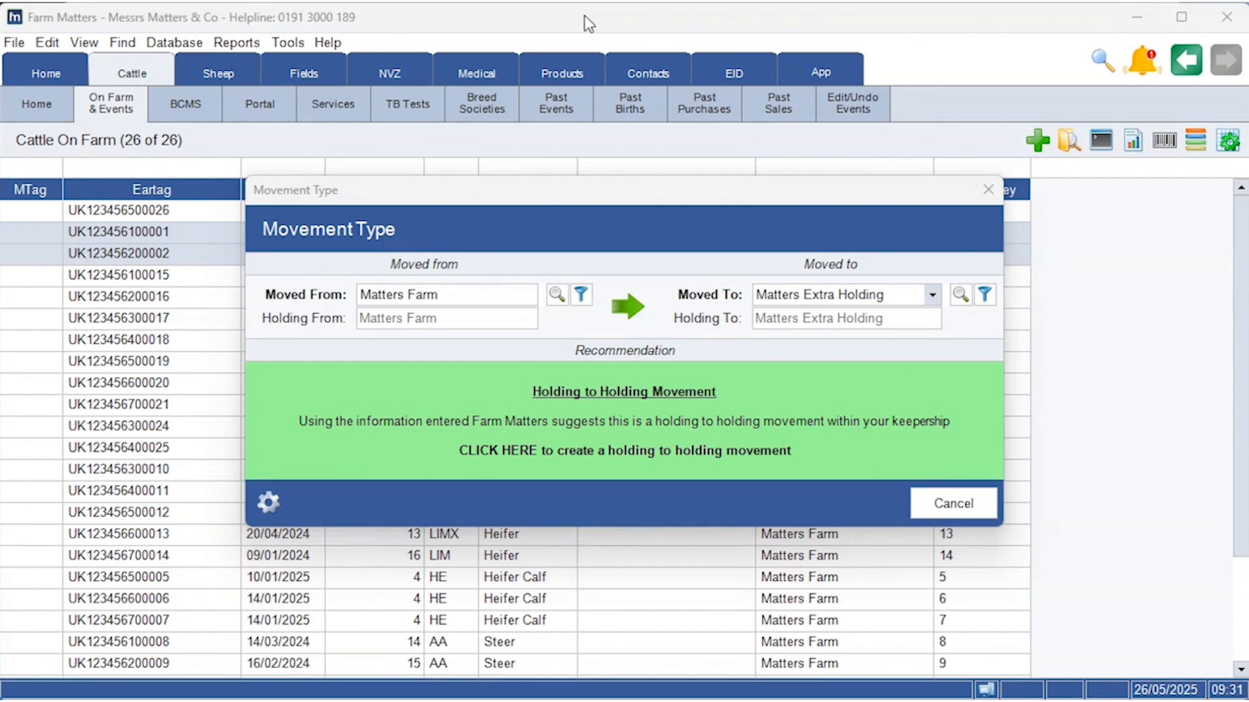
Set the location moved to as Cleadon Farm and create the recommended movement off
left_click(849, 296)
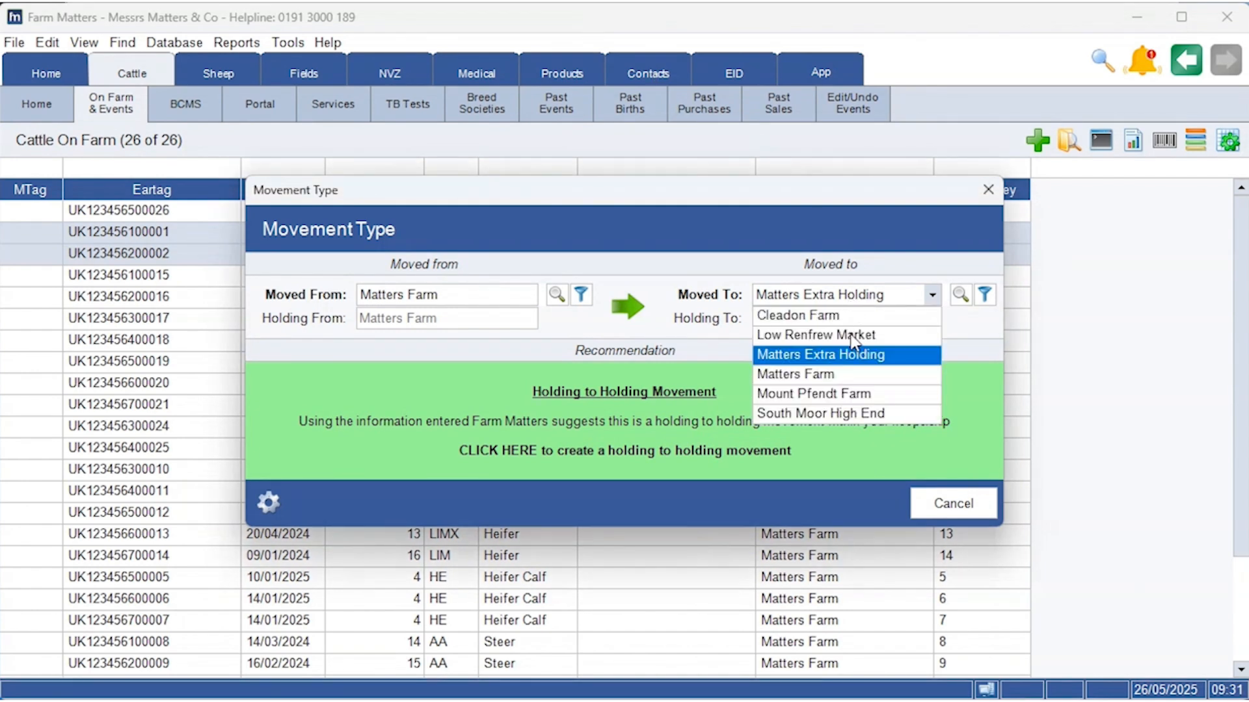
left_click(848, 317)
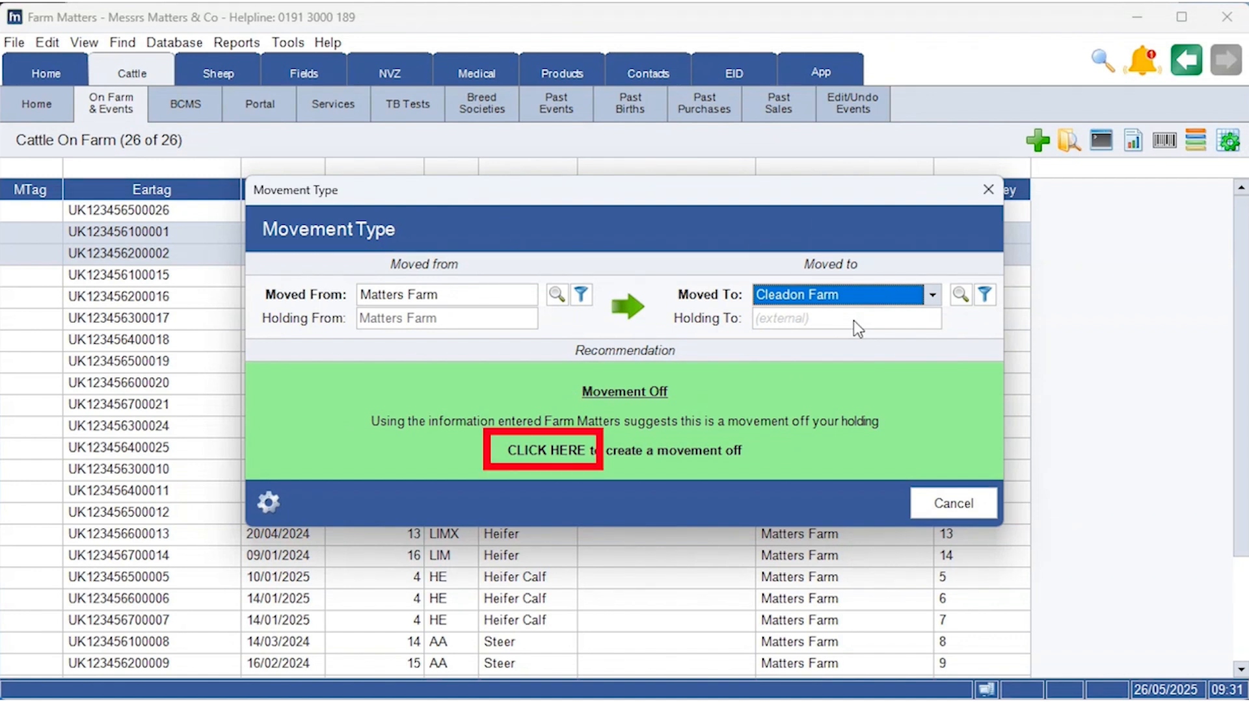
left_click(544, 454)
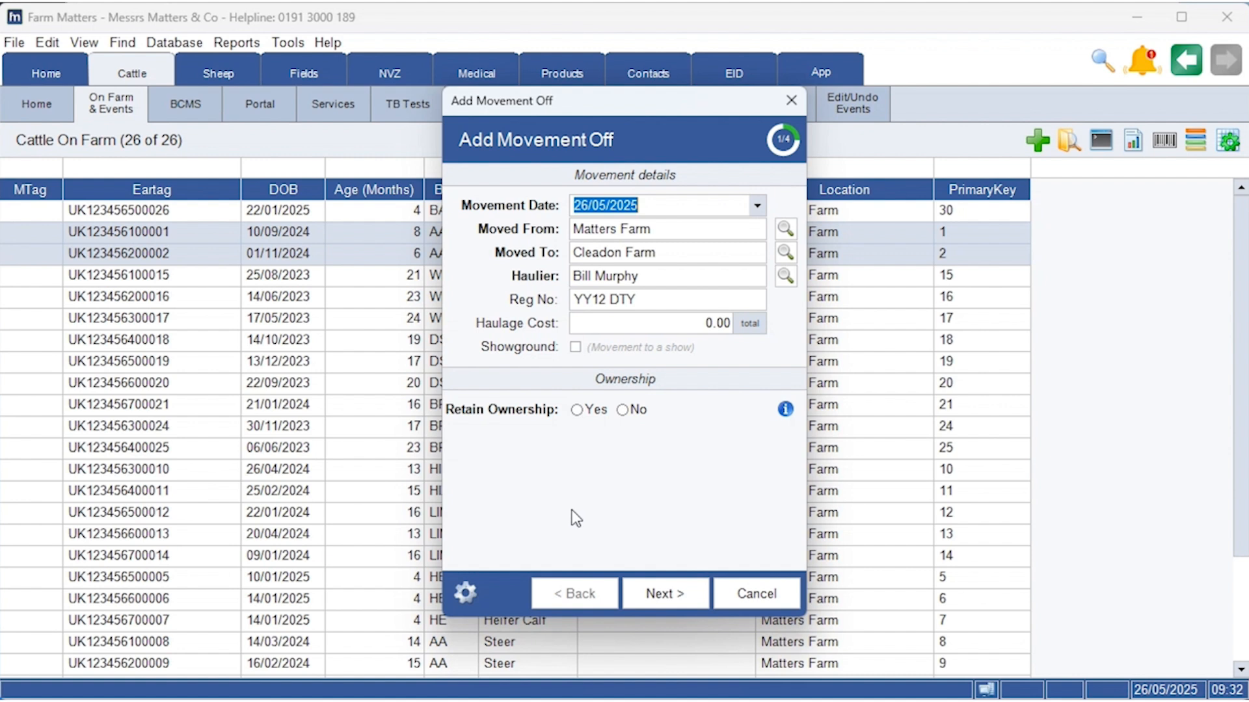
Retain ownership of the two cattle, accept the remaining movement-off details, and finish with the movements added to the BCMS submission list
left_click(582, 411)
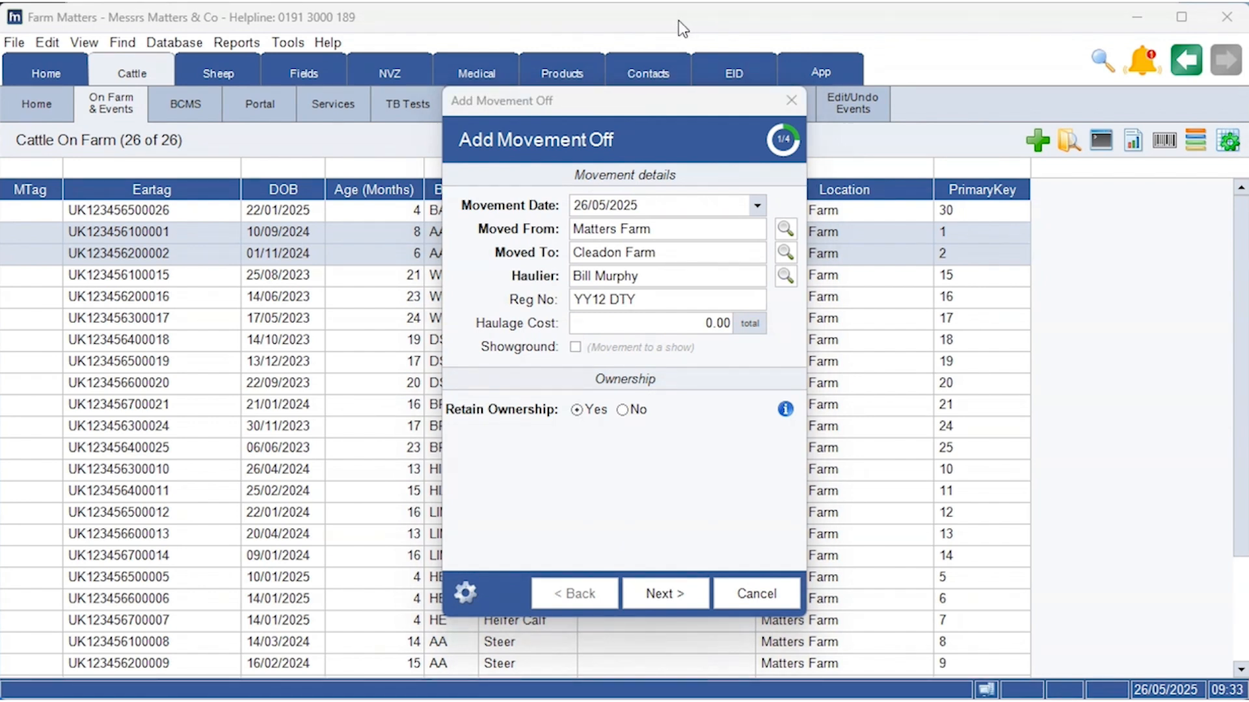
left_click(666, 593)
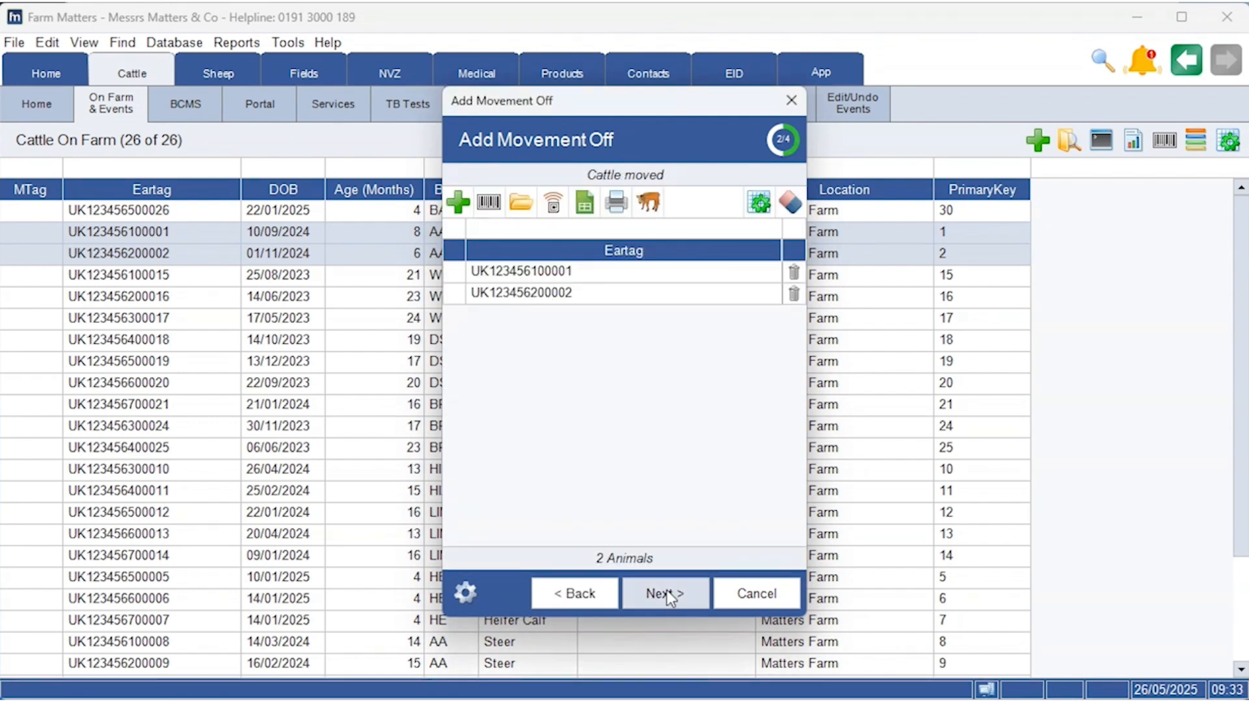
left_click(666, 592)
left_click(666, 592)
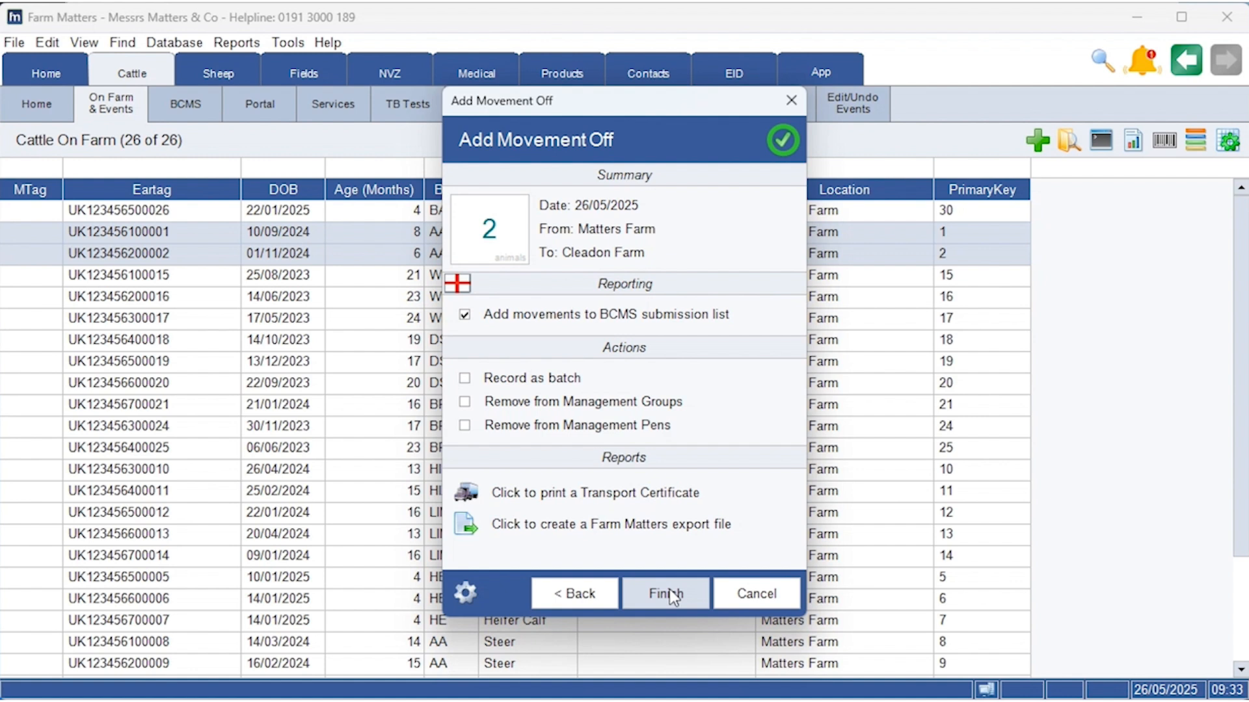
left_click(670, 595)
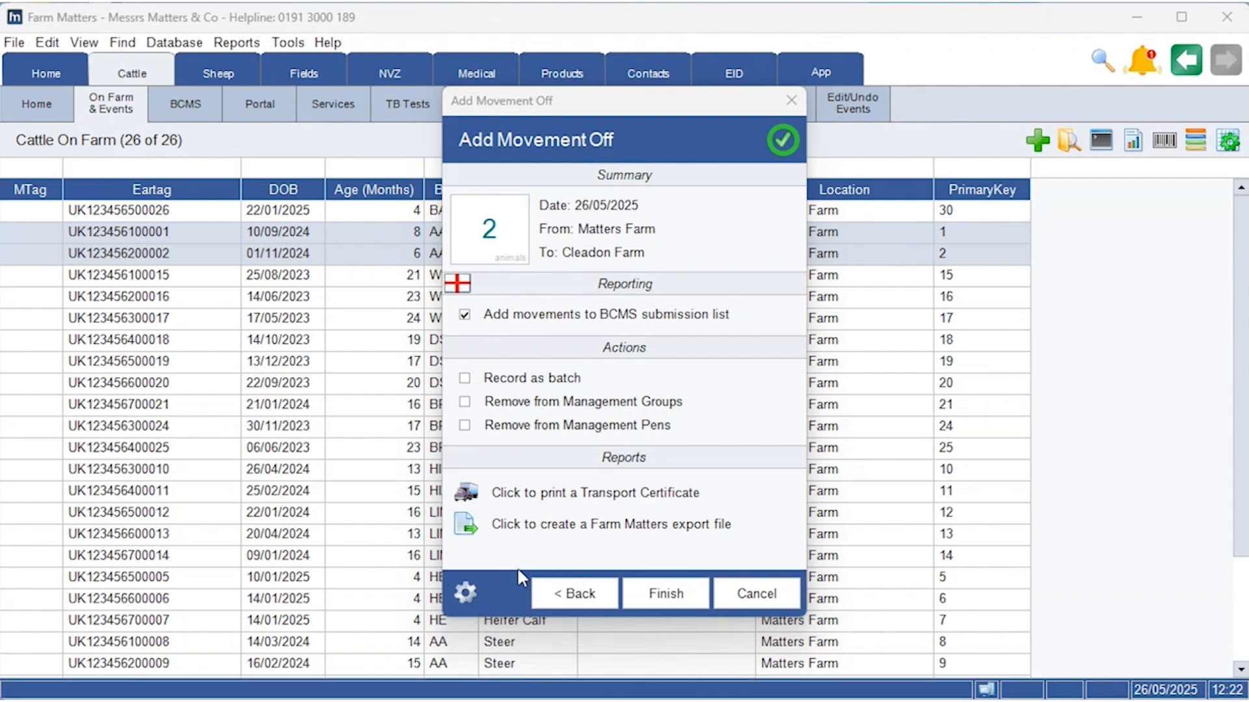
Review the Add Movement Off settings for haulier, maximum calf age and automatic group or pen removal, and accept them
left_click(466, 593)
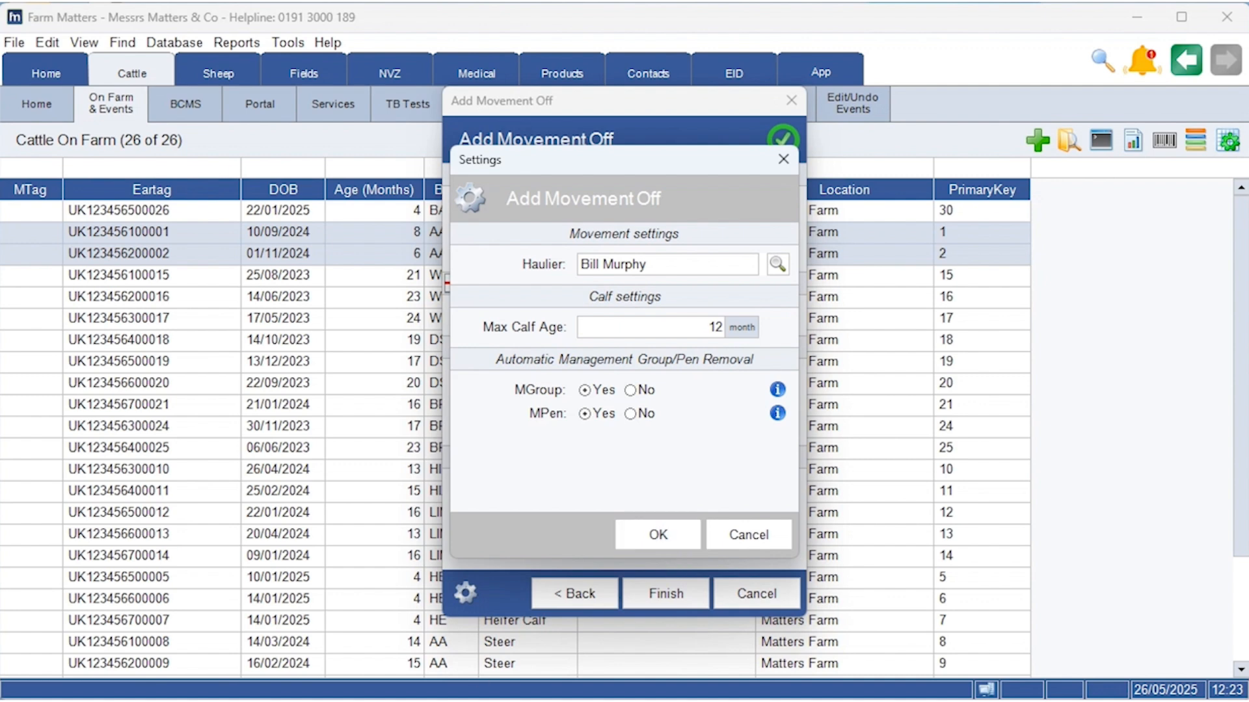
left_click(658, 535)
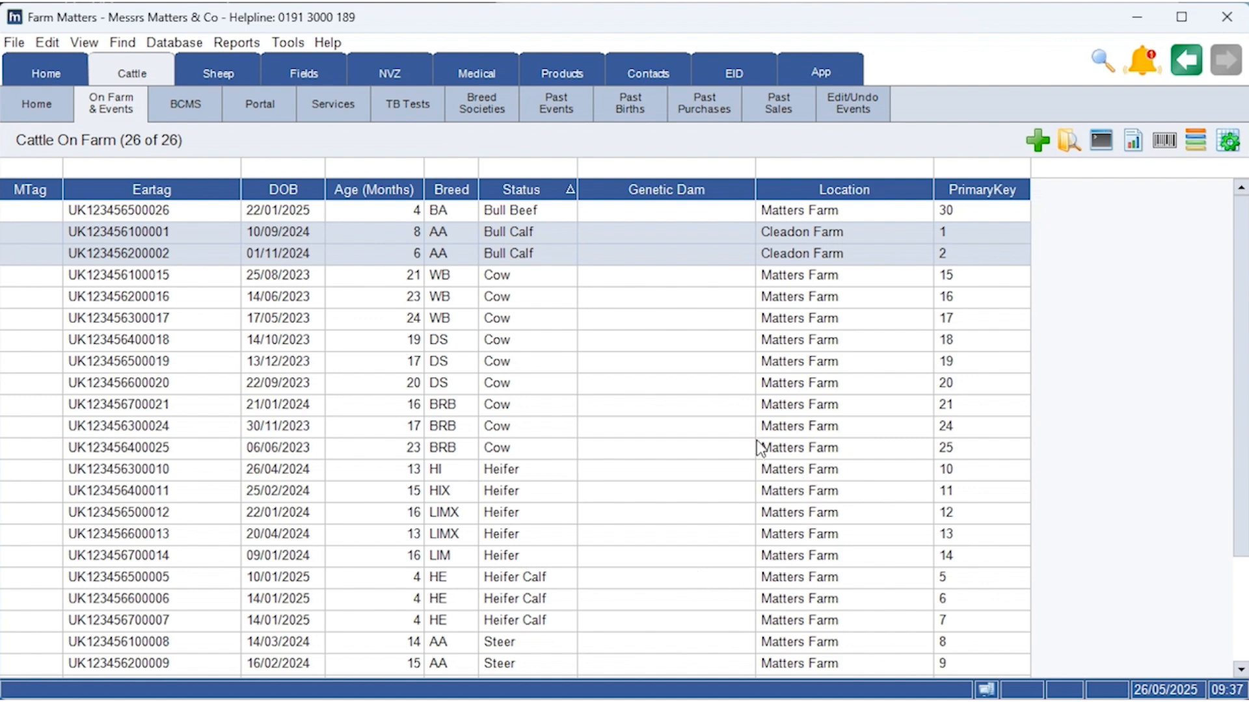
left_click(846, 112)
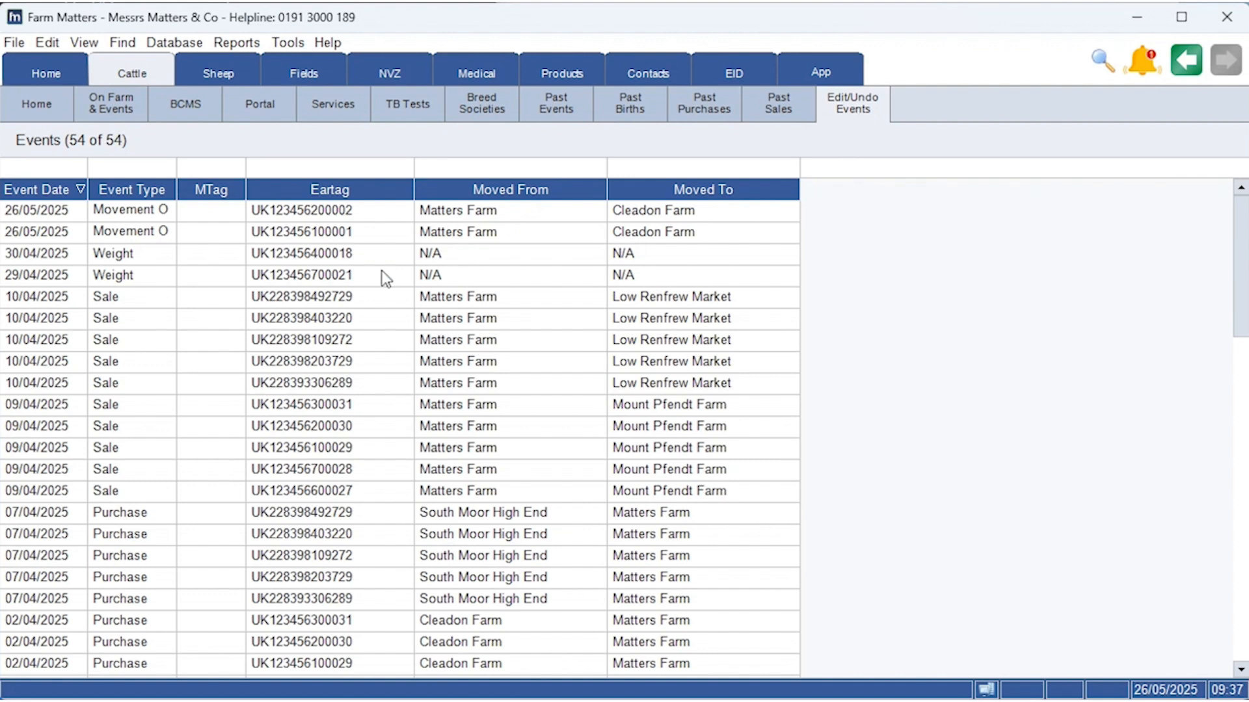
left_click(121, 212)
right_click(120, 211)
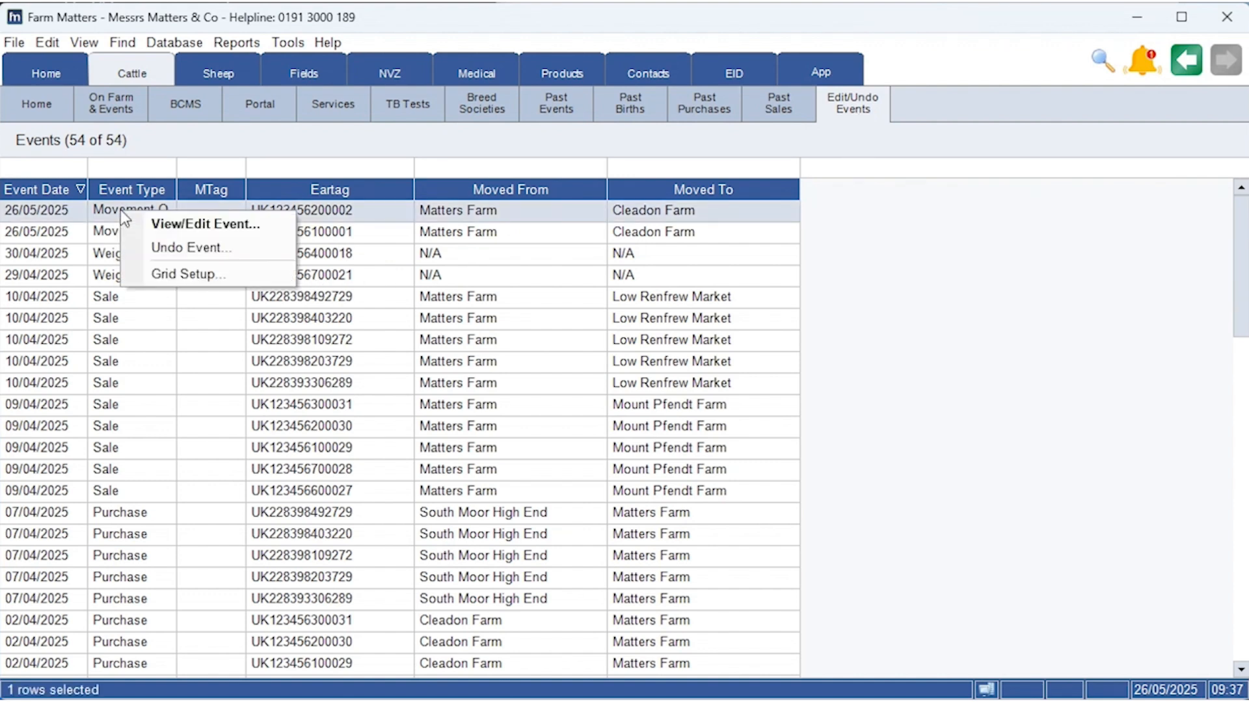
left_click(193, 248)
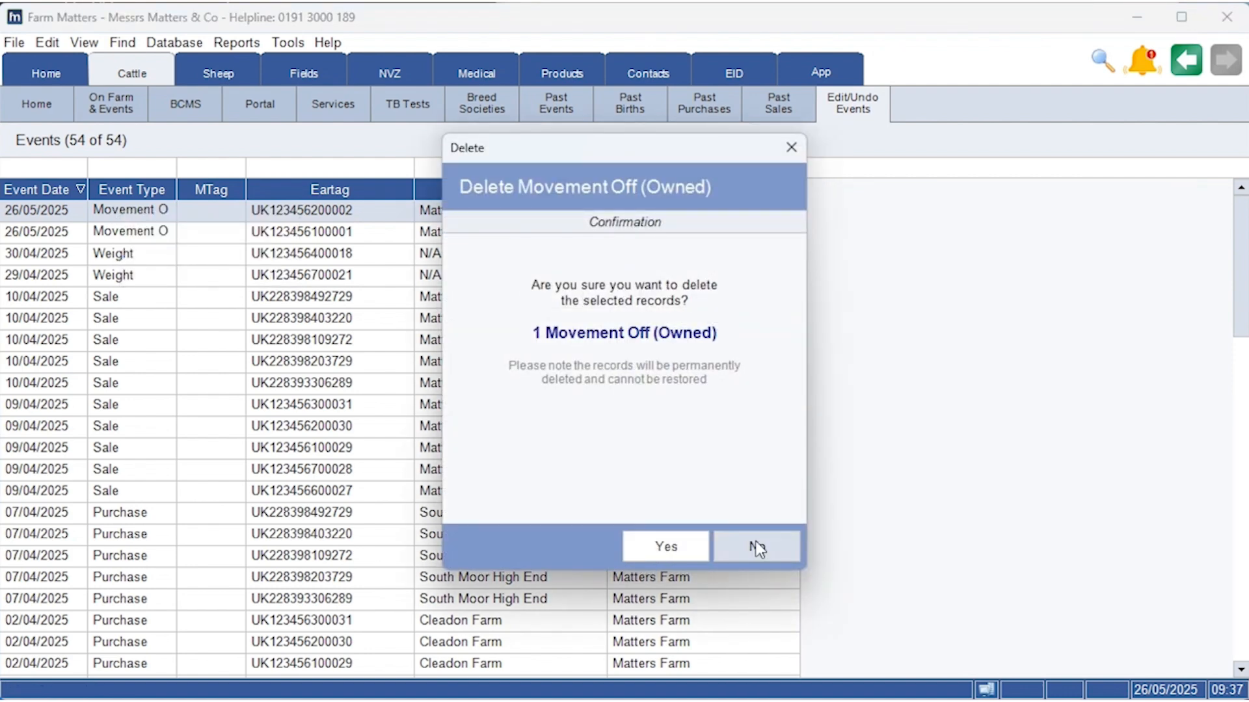
left_click(792, 148)
right_click(159, 212)
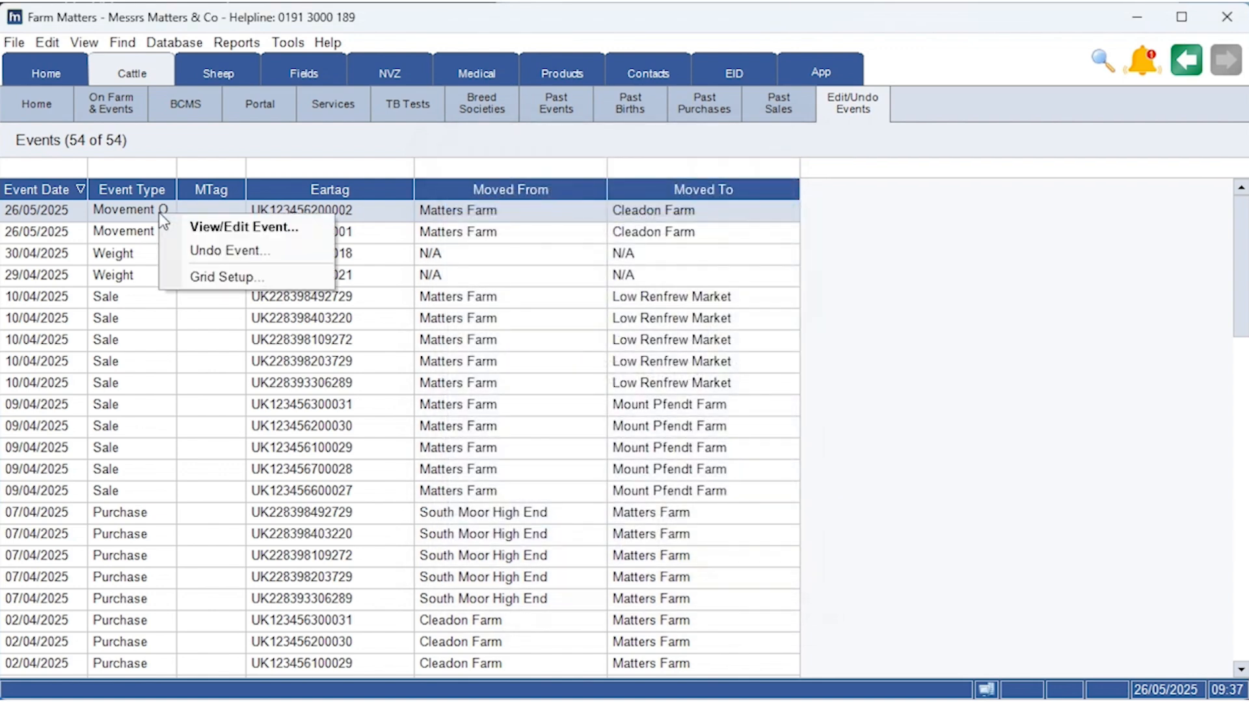
left_click(278, 229)
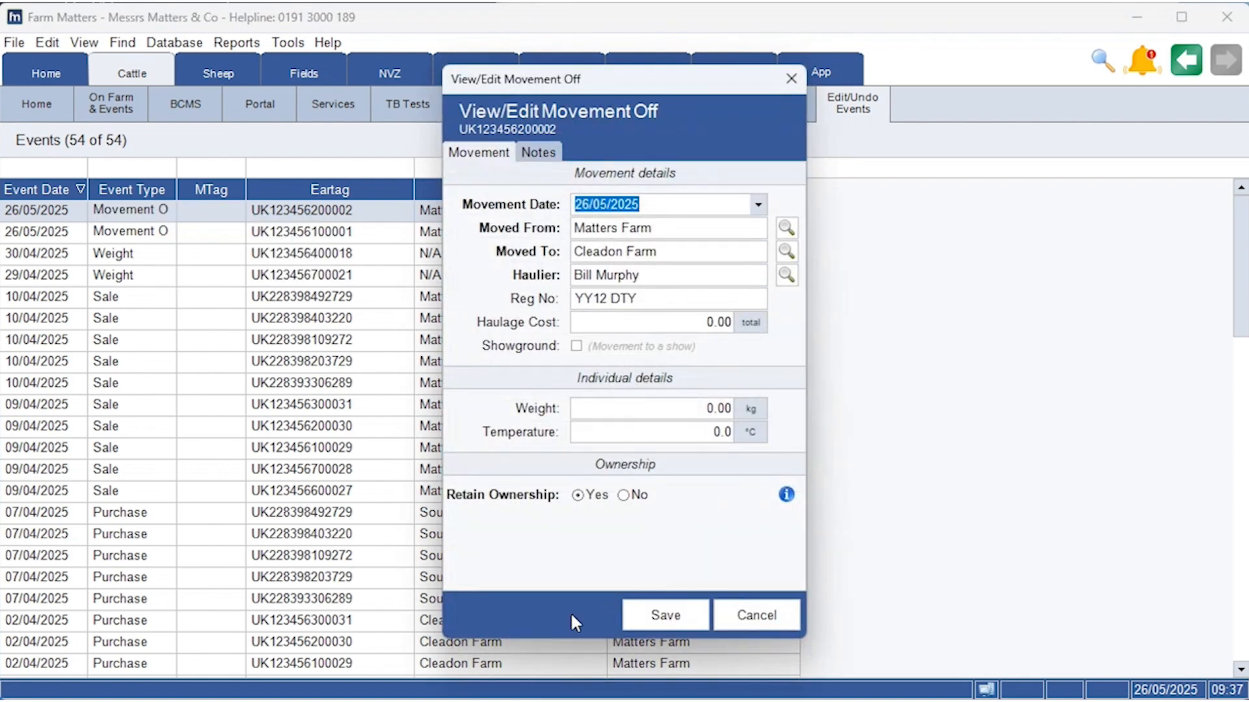
left_click(775, 609)
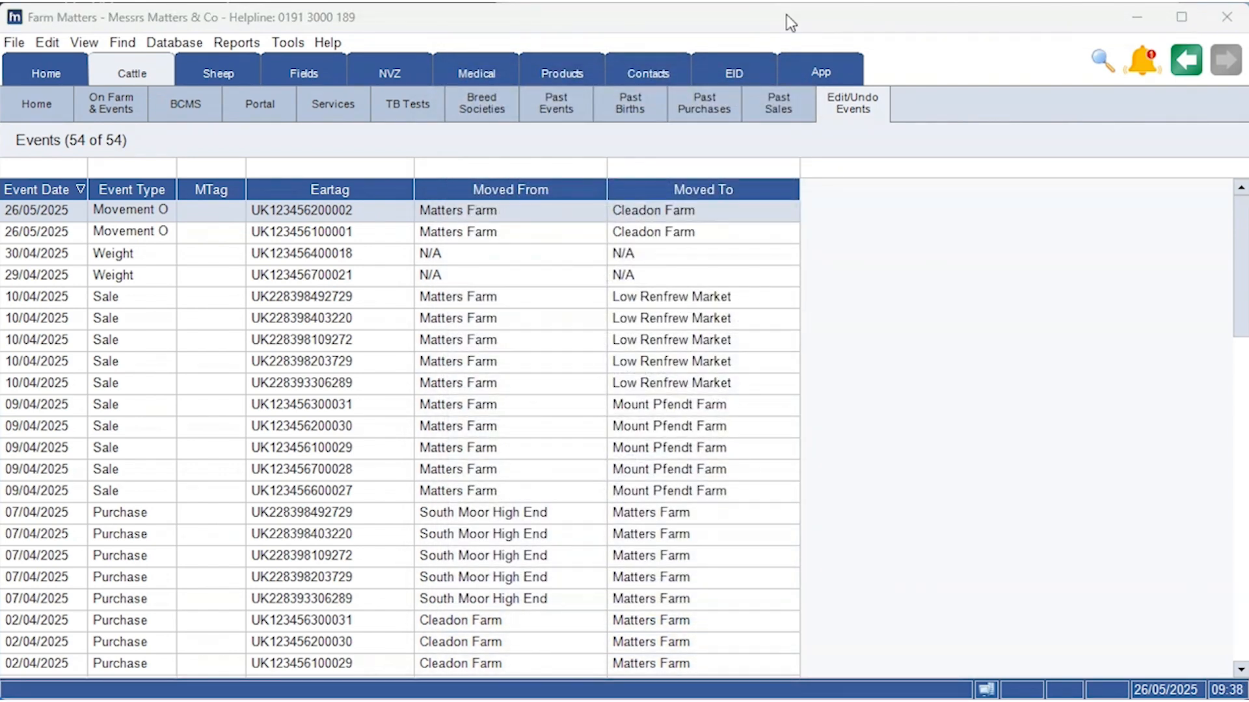